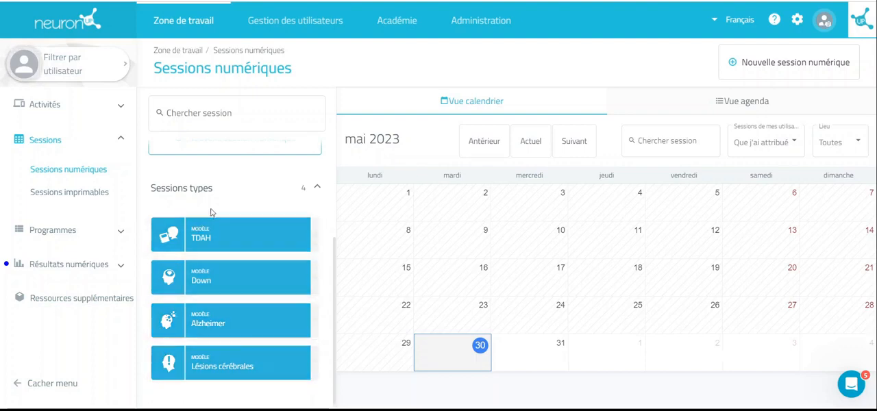
# Start the TDAH model session immediately for the only user in the list and launch it from the welcome page
pyautogui.click(220, 235)
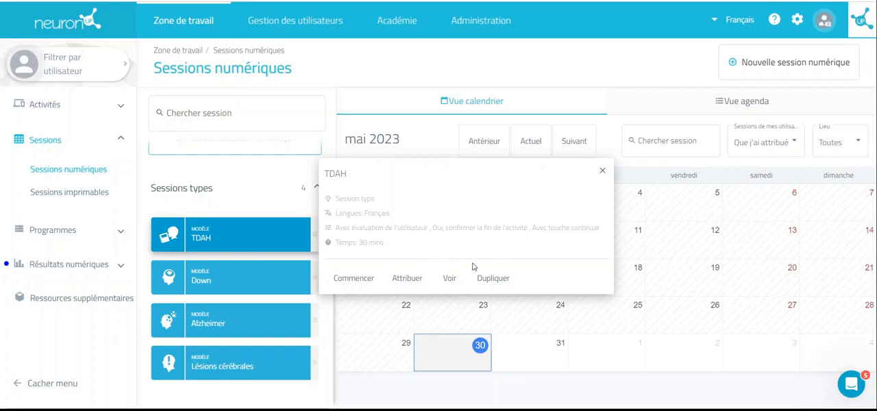
pyautogui.click(338, 285)
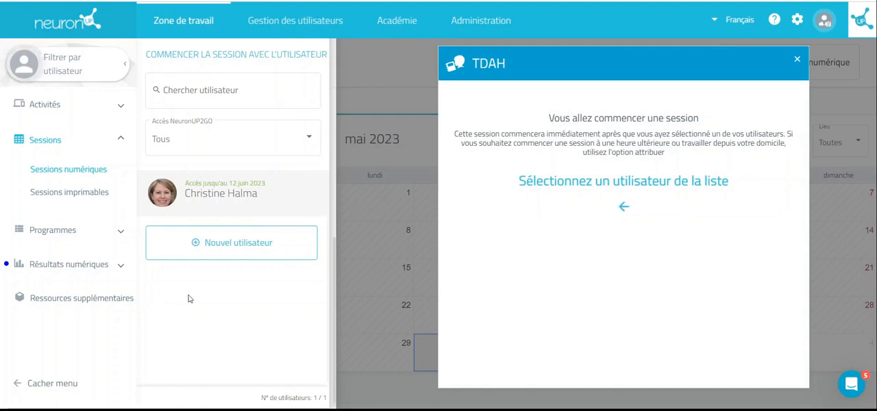
pyautogui.click(165, 195)
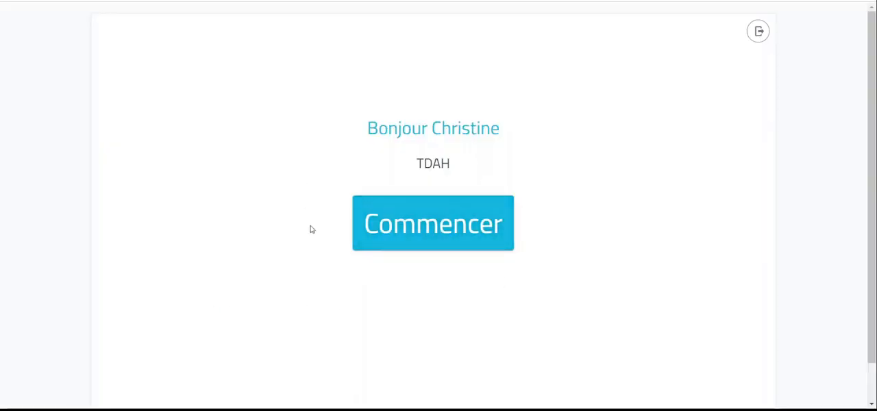
pyautogui.click(415, 239)
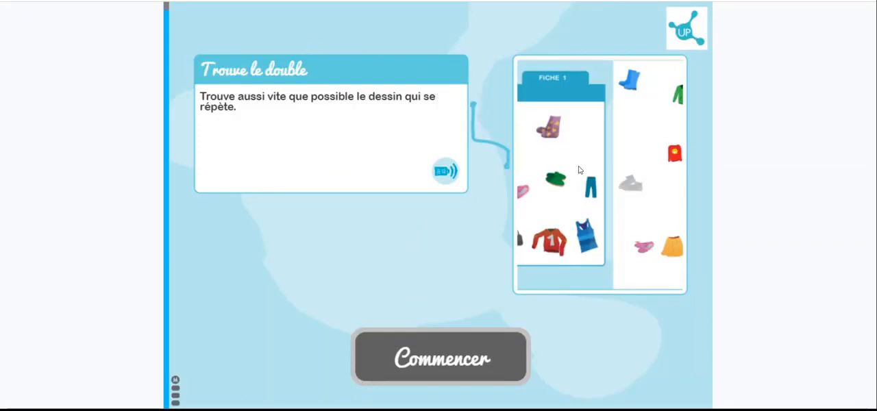
# Answer the first "Trouve le double" exercise with the repeated yellow highlighter and exit the session
pyautogui.click(459, 343)
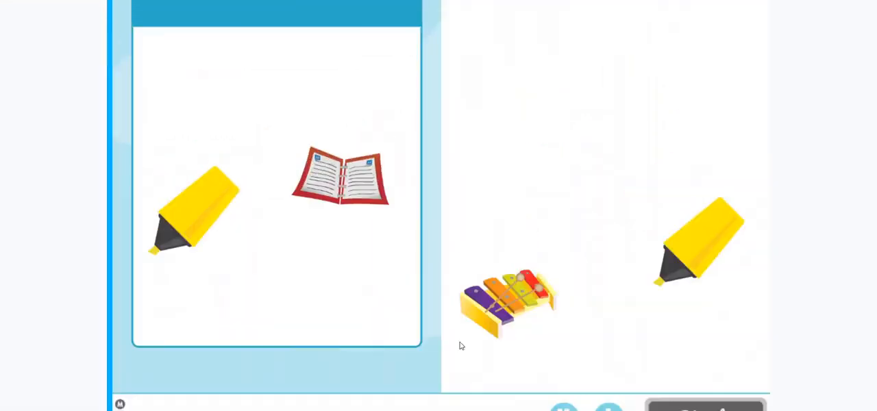
pyautogui.click(679, 262)
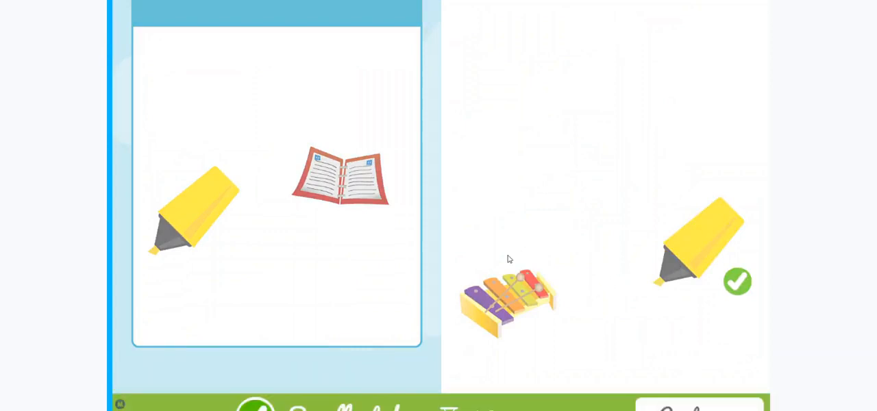
pyautogui.click(157, 404)
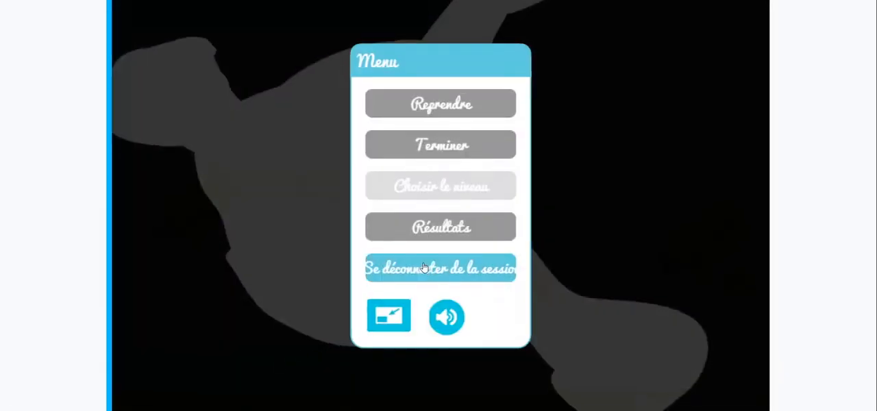
pyautogui.click(424, 268)
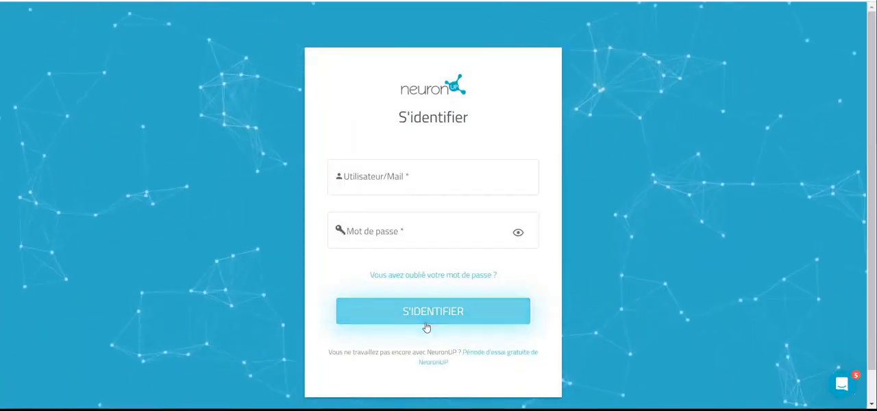
# Sign back in with the account's e-mail address and password, correcting the typo in the e-mail's domain
pyautogui.click(392, 234)
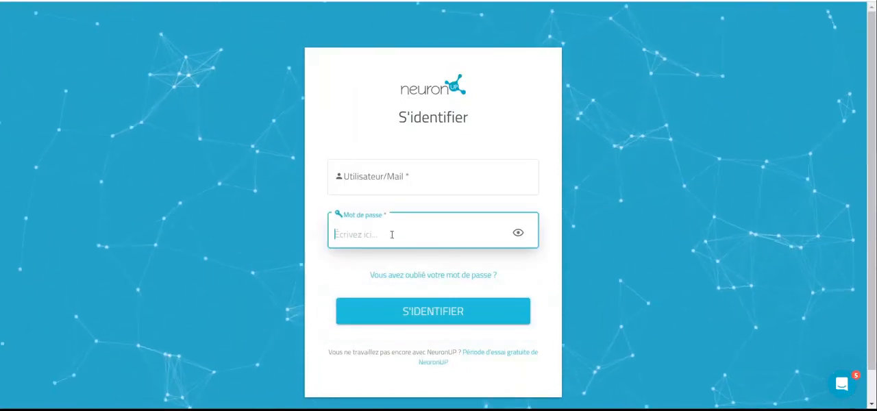
pyautogui.hotkey('ctrl', 'v')
pyautogui.click(391, 190)
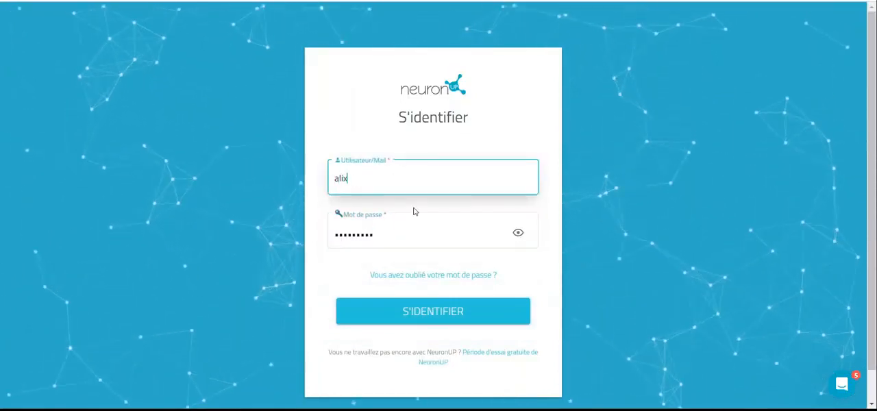
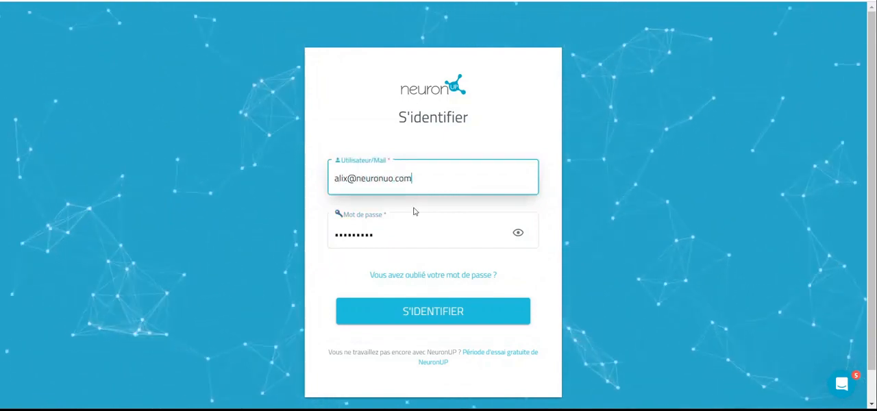
pyautogui.press('Left')
pyautogui.press('Left')
pyautogui.press('Left')
pyautogui.press('Left')
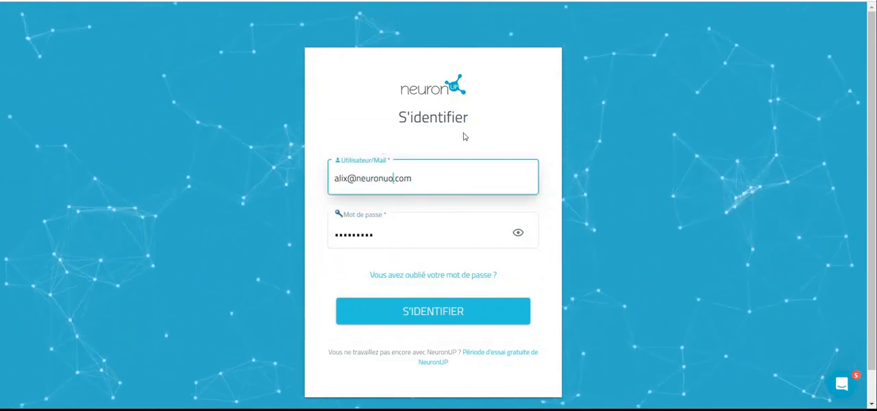
pyautogui.press('BackSpace')
pyautogui.press('BackSpace')
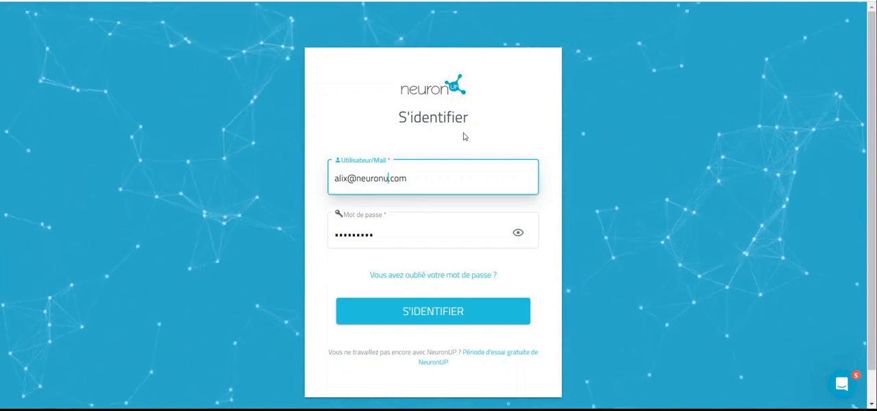
pyautogui.write('up')
pyautogui.press('Return')
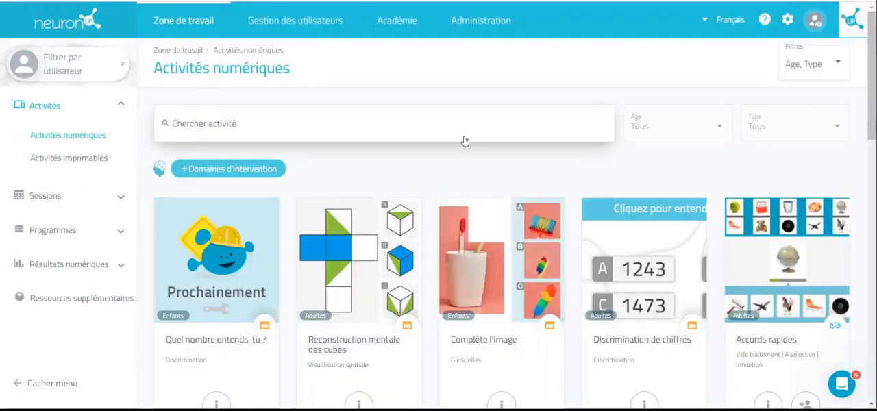
# Open the digital sessions and choose the listed user as the assignee of the TDAH model session
pyautogui.click(86, 197)
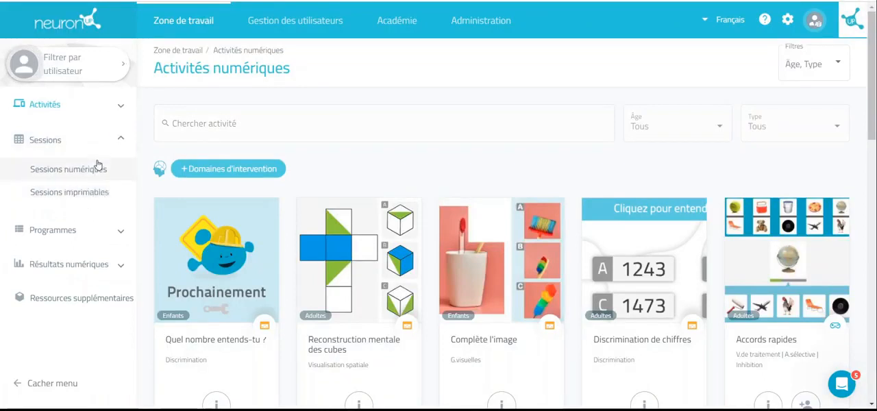
pyautogui.click(97, 165)
pyautogui.scroll(-3, 250, 239)
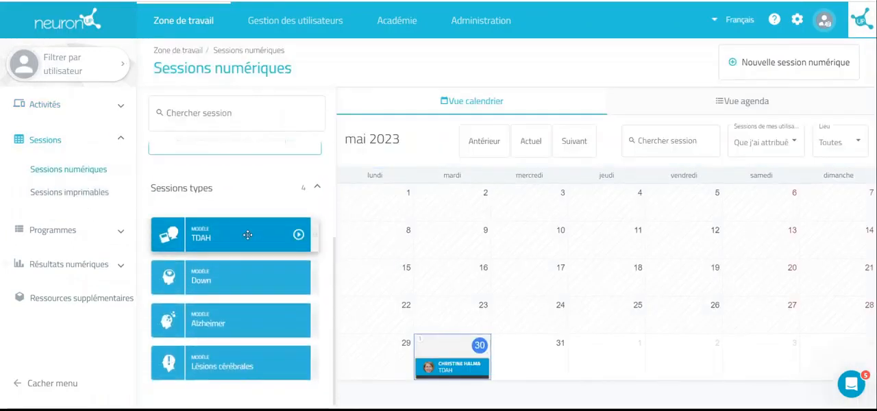
pyautogui.click(247, 235)
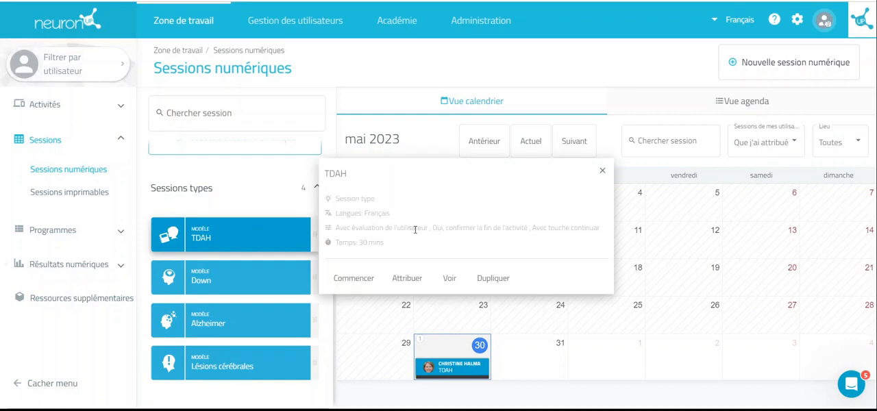
pyautogui.click(411, 277)
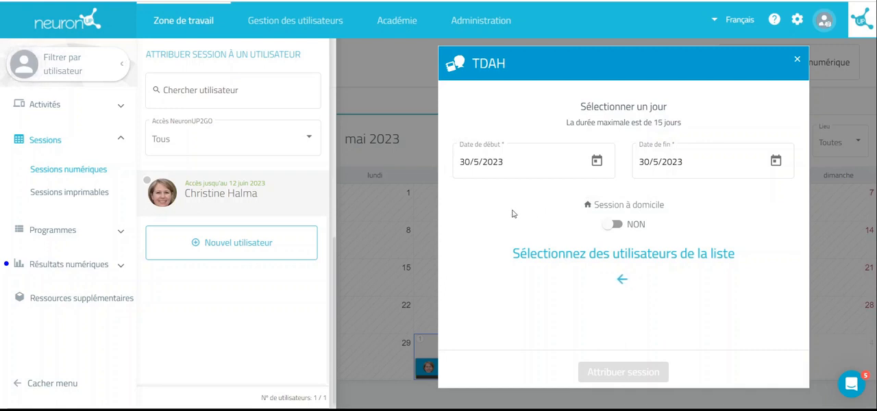
pyautogui.click(159, 195)
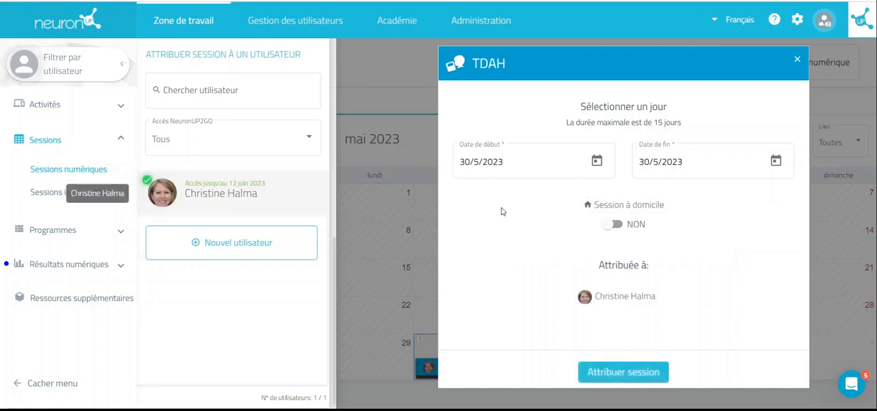
# Set the end date to 6/6/2023 and assign the TDAH session to the selected user
pyautogui.click(775, 162)
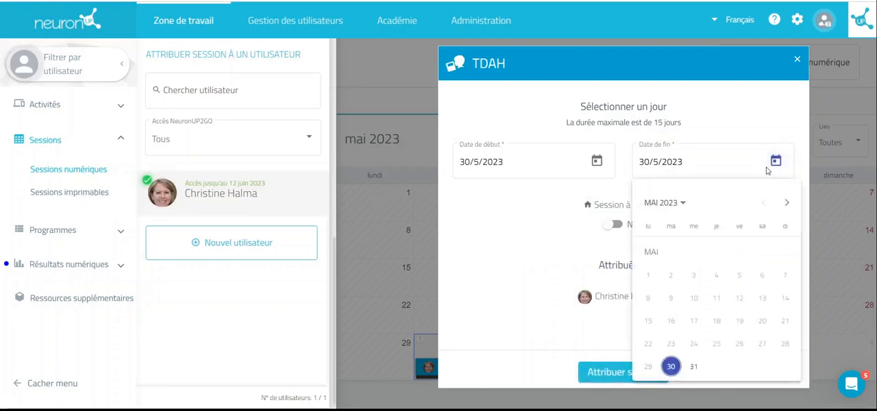
pyautogui.click(788, 203)
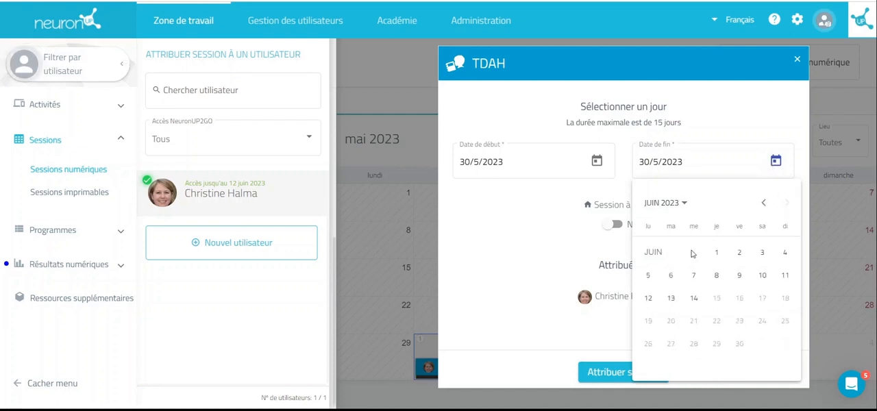
pyautogui.click(671, 275)
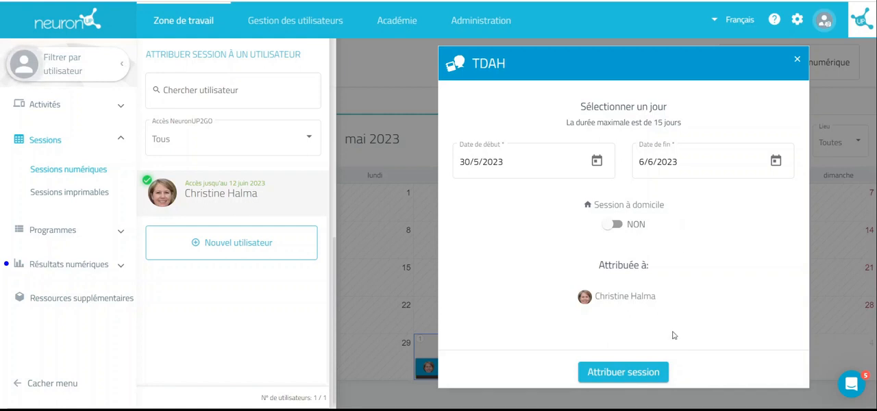
pyautogui.click(644, 372)
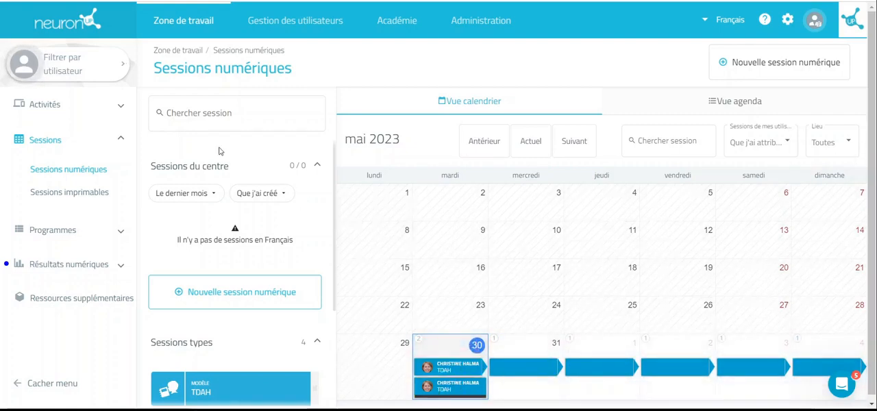
# View the details and activity content of the TDAH model session and close them
pyautogui.scroll(-3, 258, 228)
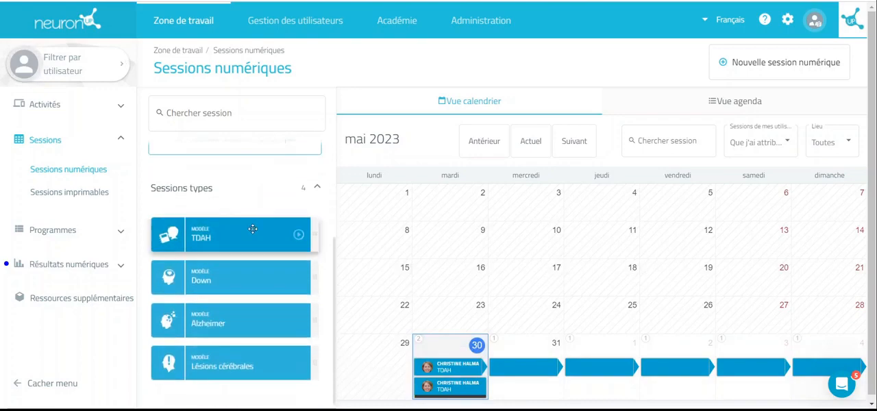
pyautogui.click(246, 235)
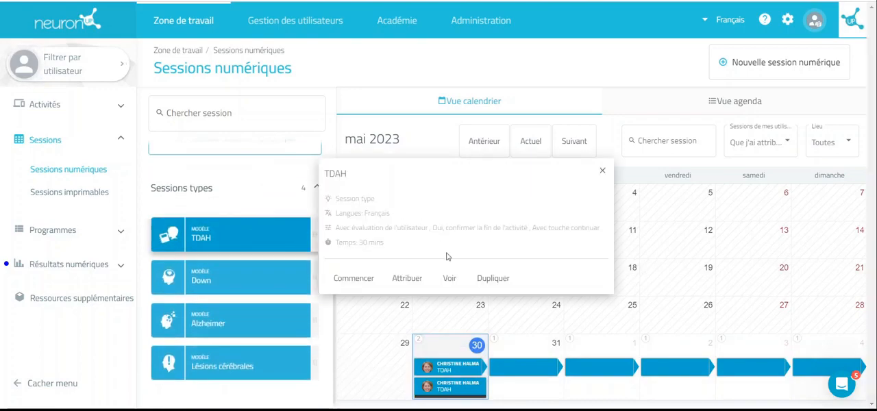
pyautogui.click(451, 279)
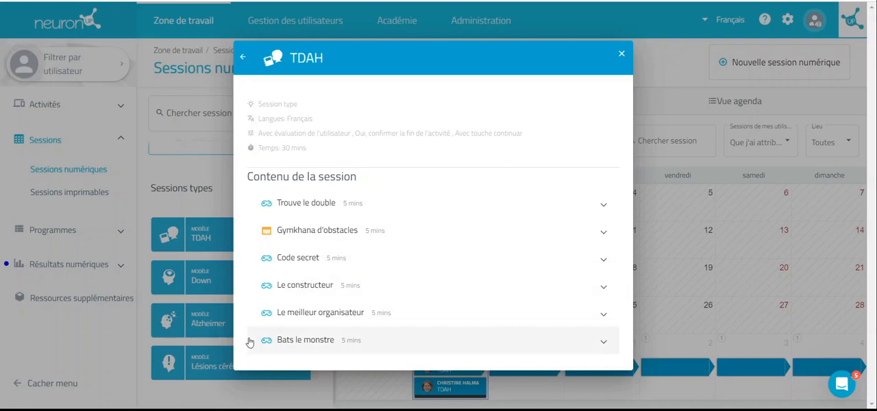
pyautogui.click(622, 54)
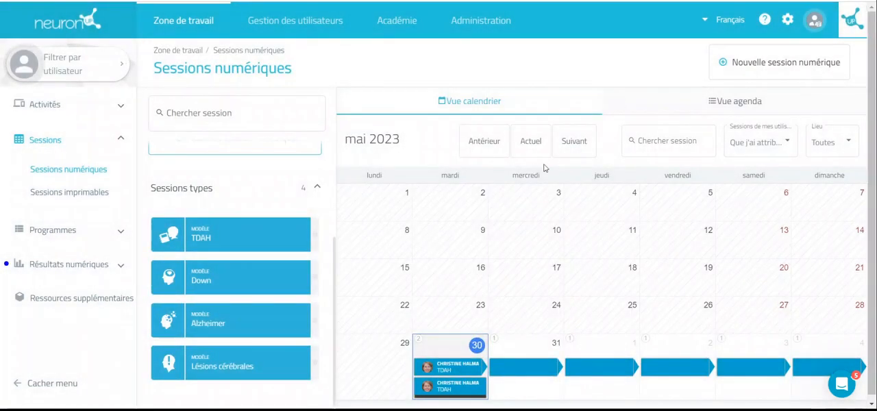
# Duplicate the TDAH model session under the name "TDAH 2", keeping its preselected colour and icon
pyautogui.click(263, 233)
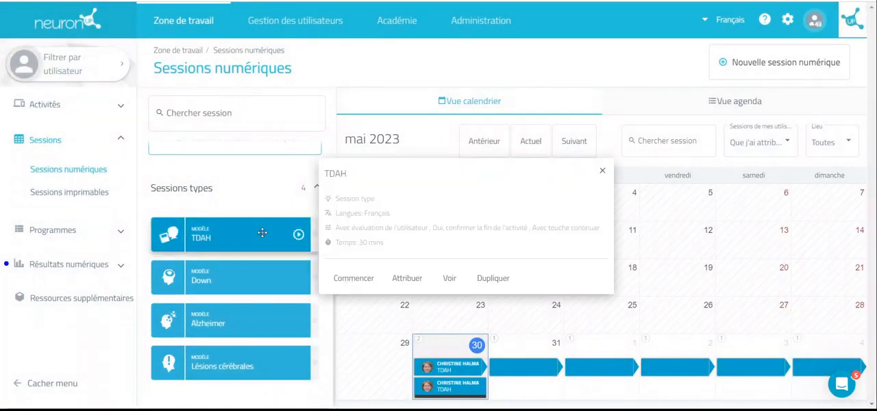
pyautogui.click(501, 277)
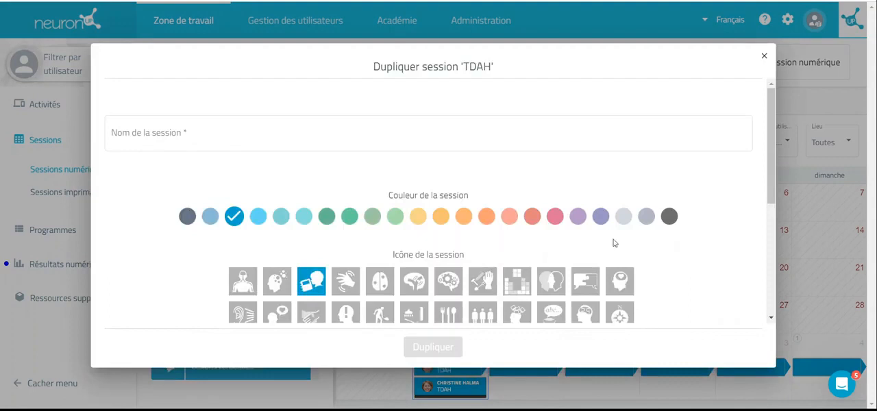
pyautogui.click(111, 132)
pyautogui.write('T')
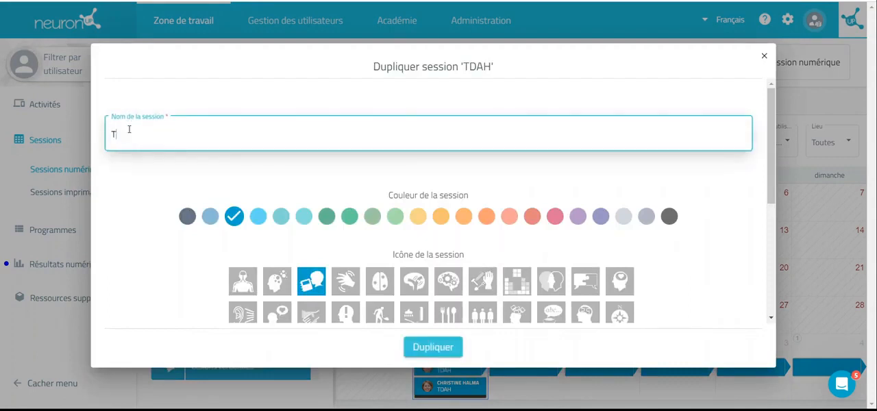
pyautogui.write('DAH 2')
pyautogui.click(130, 234)
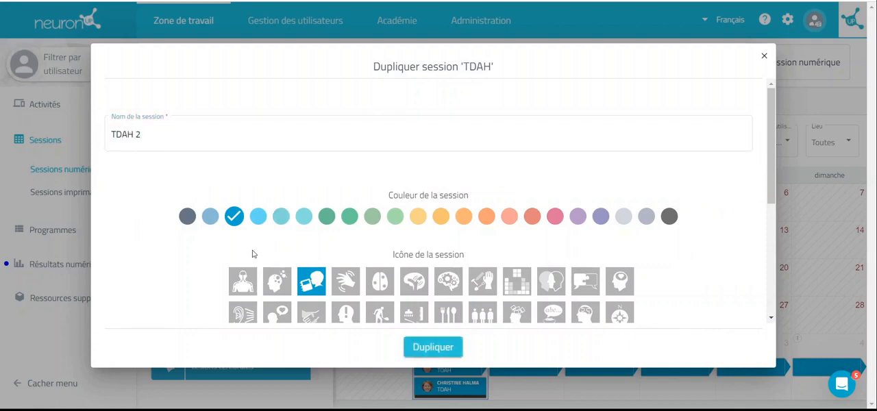
pyautogui.scroll(-3, 190, 248)
pyautogui.click(446, 347)
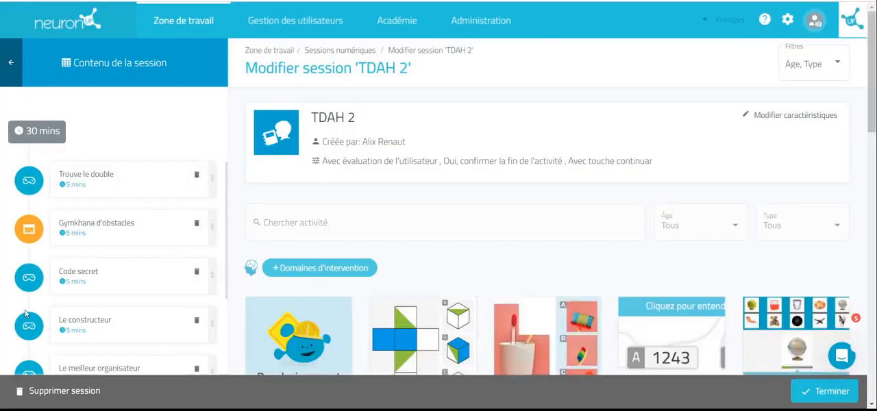
# Look through the activities in the TDAH 2 session and remove "Trouve le double"
pyautogui.scroll(-4, 147, 180)
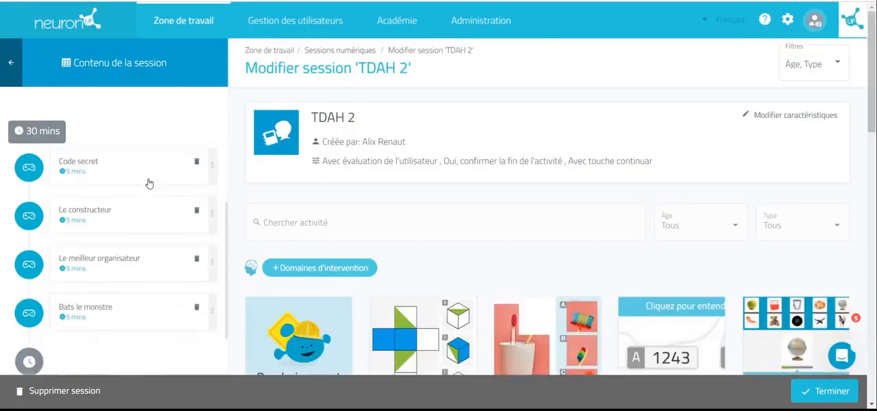
pyautogui.scroll(4, 147, 180)
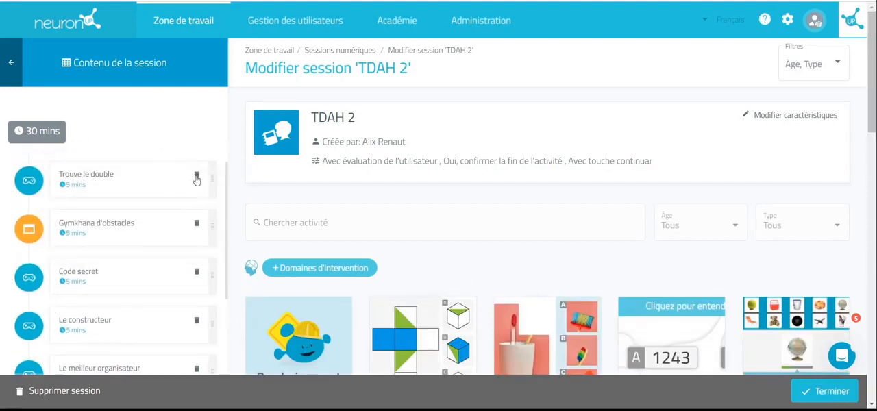
pyautogui.click(197, 180)
pyautogui.click(209, 208)
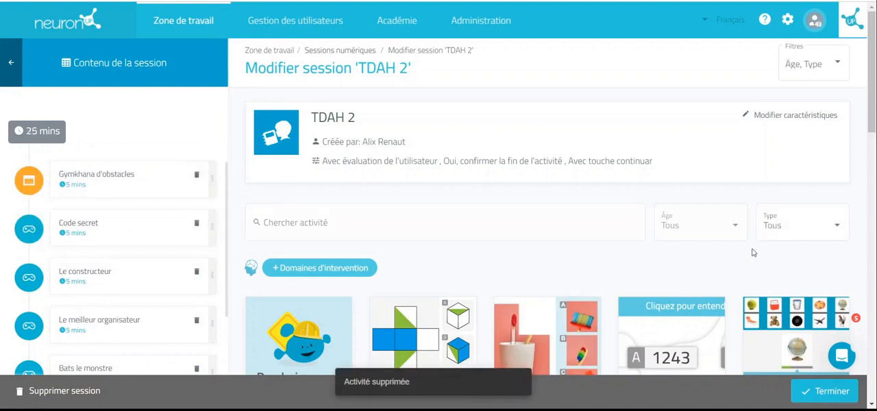
# Filter the available activities by the age group "Adulte" and the cognitive function "Attention"
pyautogui.click(719, 231)
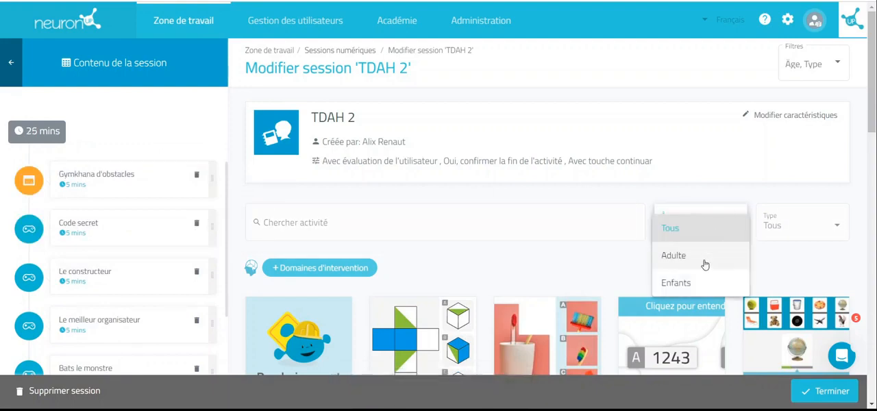
pyautogui.click(696, 264)
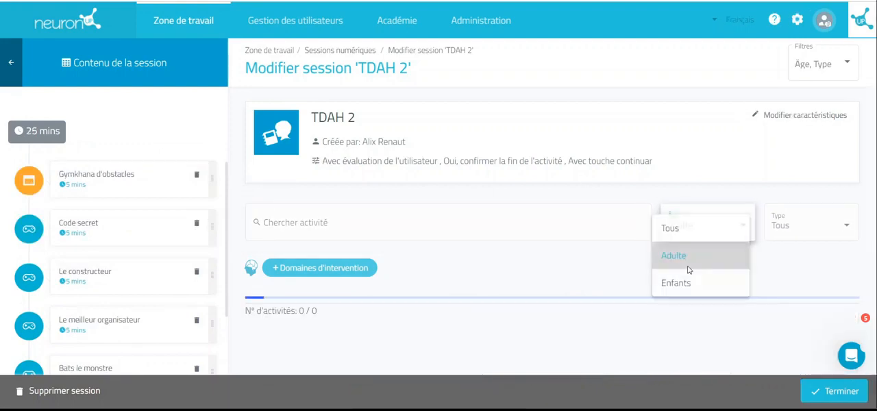
pyautogui.click(358, 264)
pyautogui.click(382, 151)
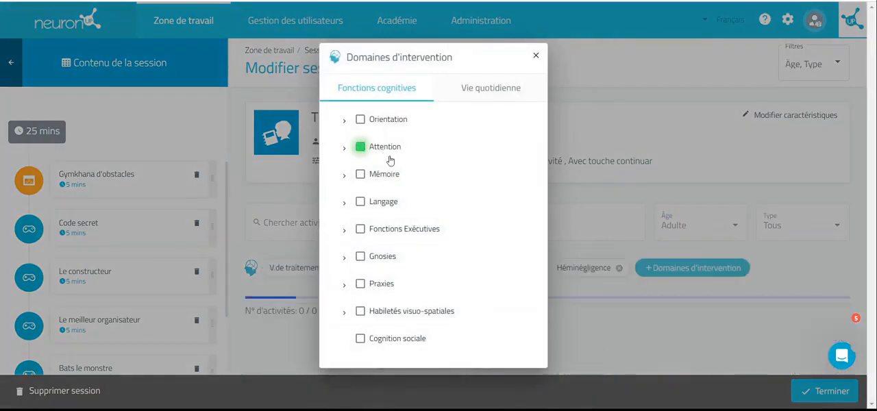
pyautogui.click(535, 56)
# Add the "Accords rapides" activity to the session and check its place in the session content
pyautogui.scroll(-2, 572, 168)
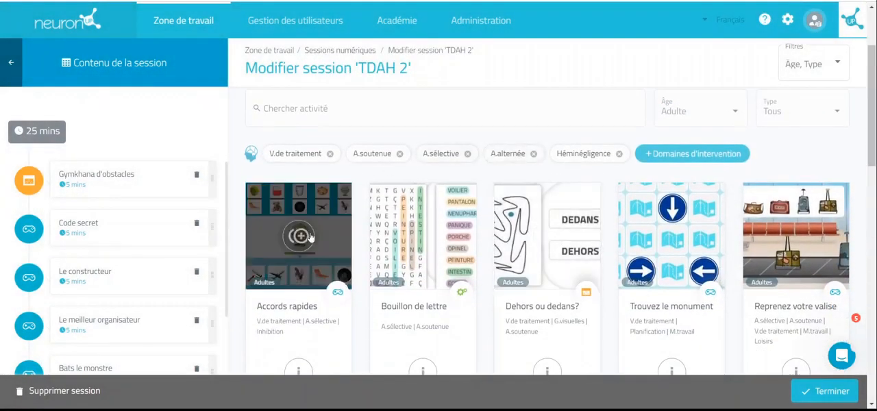
pyautogui.click(300, 236)
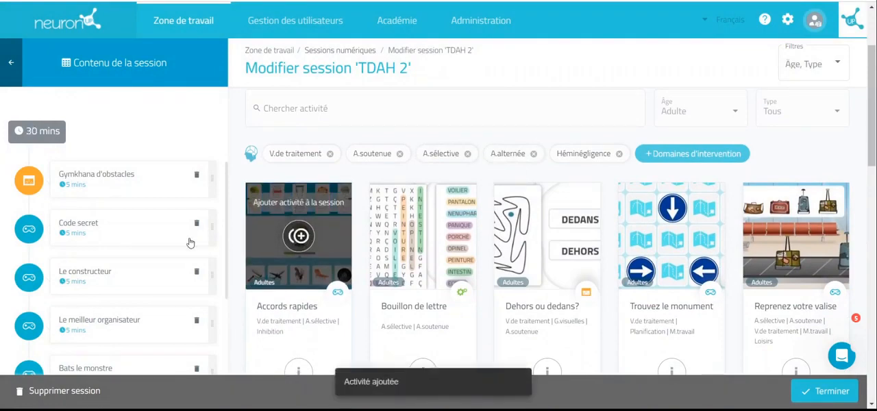
pyautogui.scroll(-4, 190, 242)
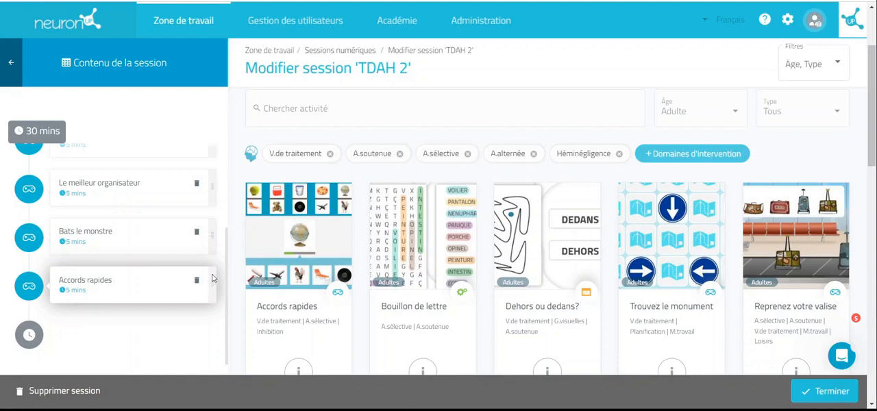
# Try to move "Accords rapides" within the session content, and finish editing the TDAH 2 session
pyautogui.moveTo(212, 277)
pyautogui.mouseDown()
pyautogui.moveTo(212, 182)
pyautogui.moveTo(196, 280)
pyautogui.mouseUp()
pyautogui.scroll(4, 188, 263)
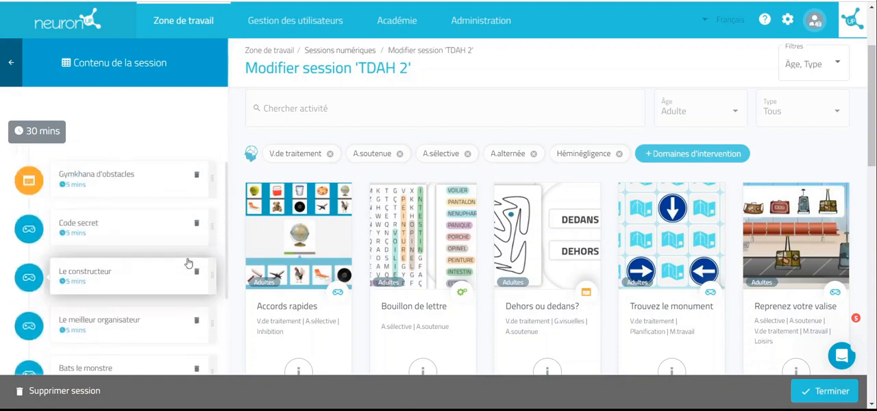
pyautogui.click(832, 392)
pyautogui.click(830, 391)
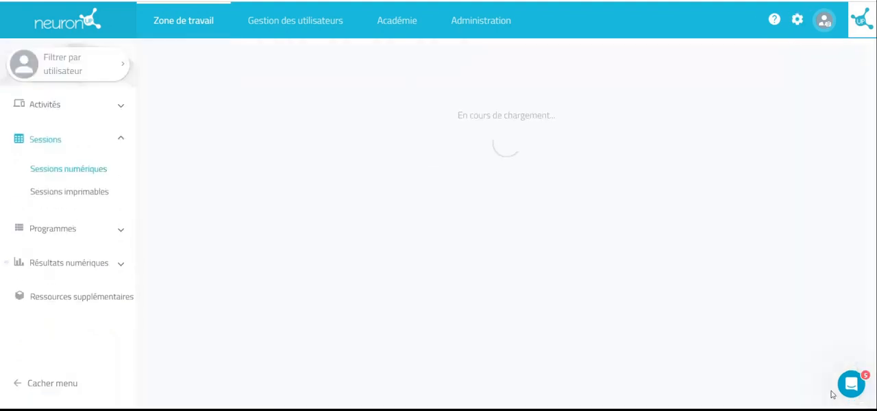